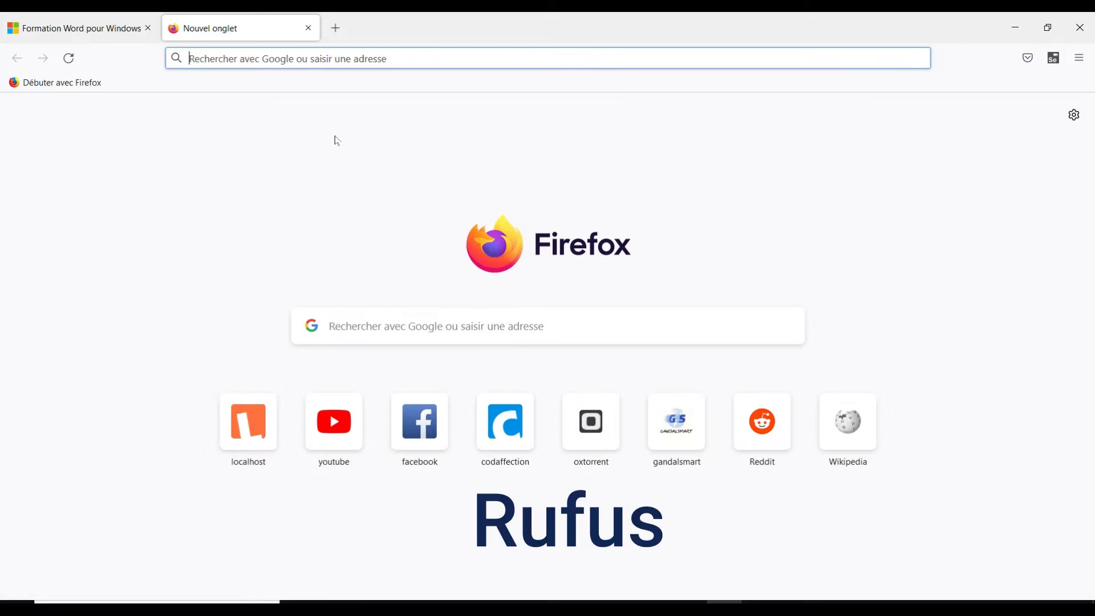
Search the web for rufus, open the official rufus.ie site and collapse the ad banner covering the page
type("rufus")
key("Return")
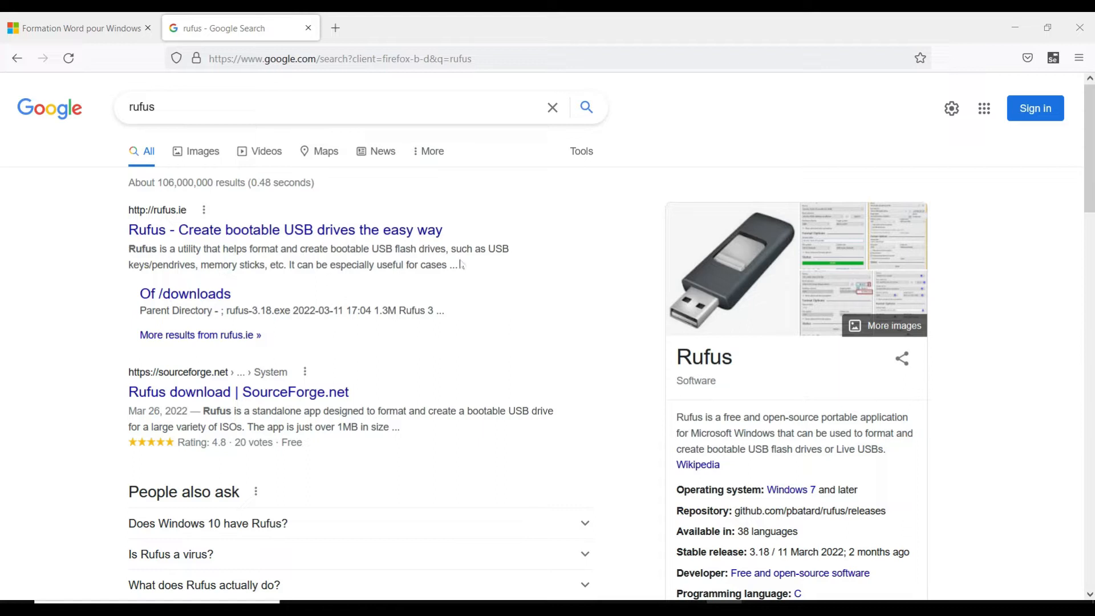
key("super+e")
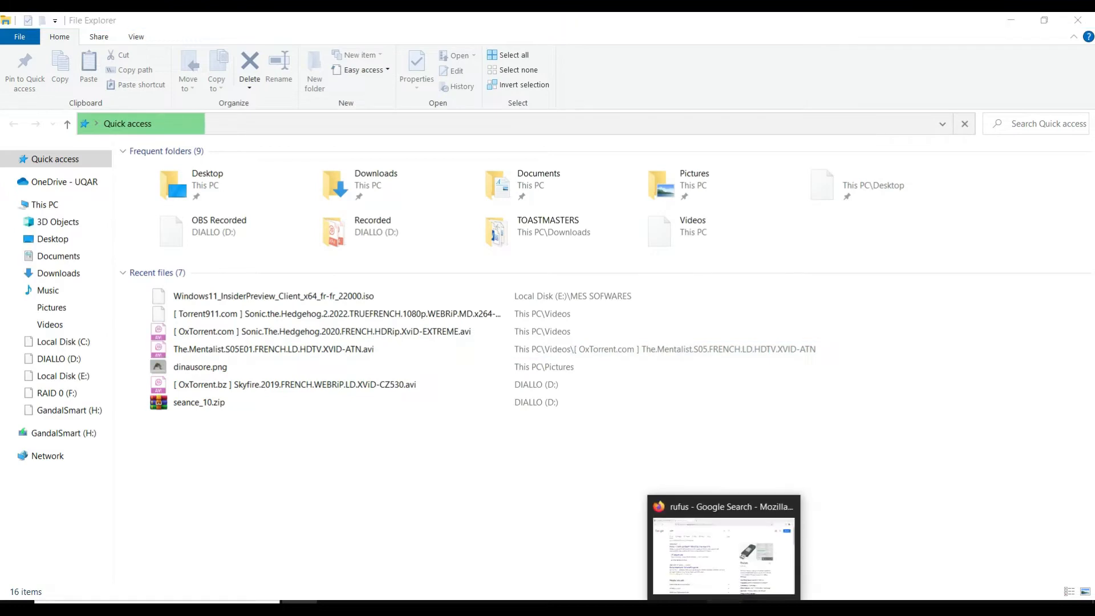
left_click(724, 608)
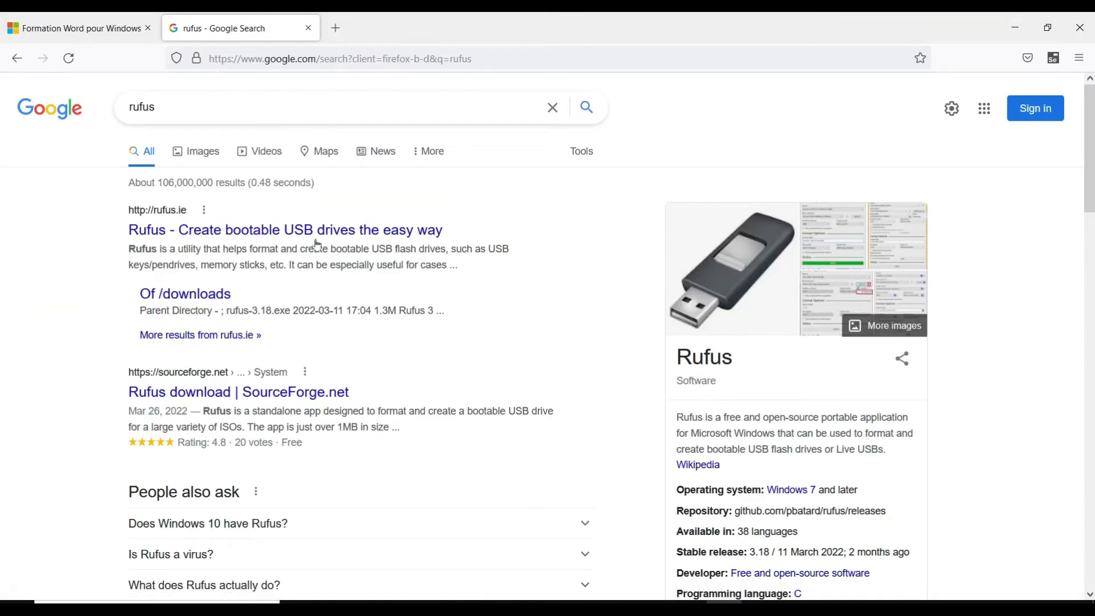
left_click(313, 232)
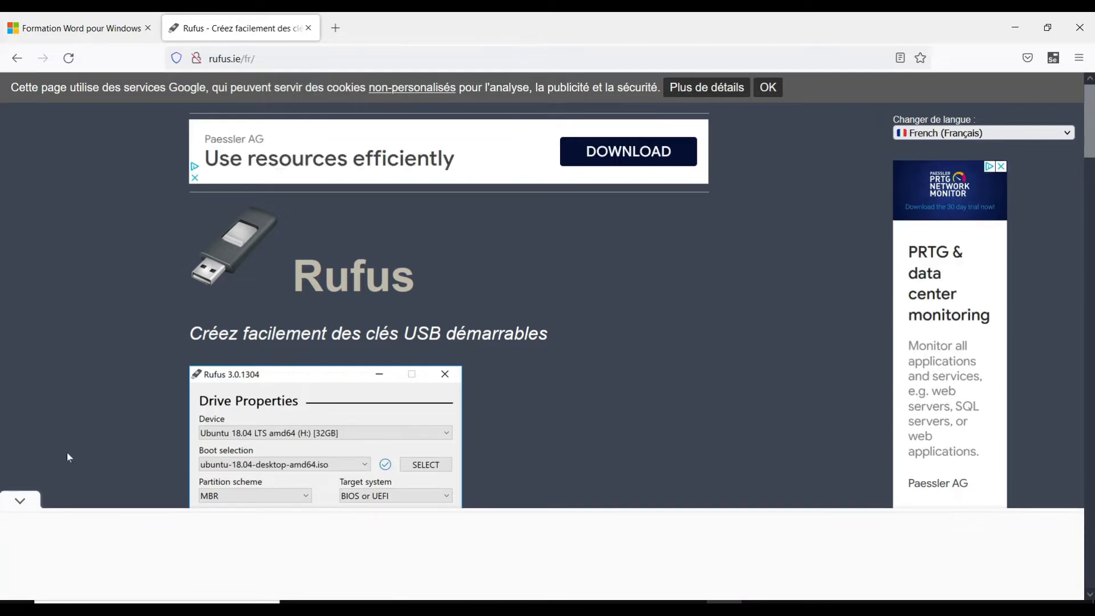
left_click(19, 502)
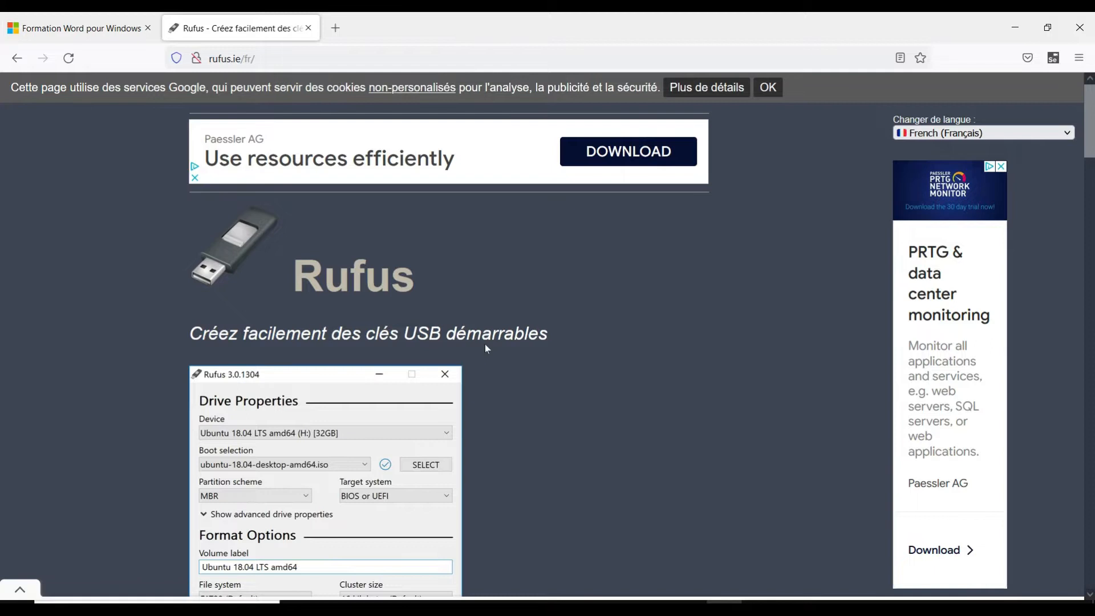
Read through the Rufus page, examining its description, use cases, download links, supported languages and minimum configuration
scroll(486, 348, "down", 3)
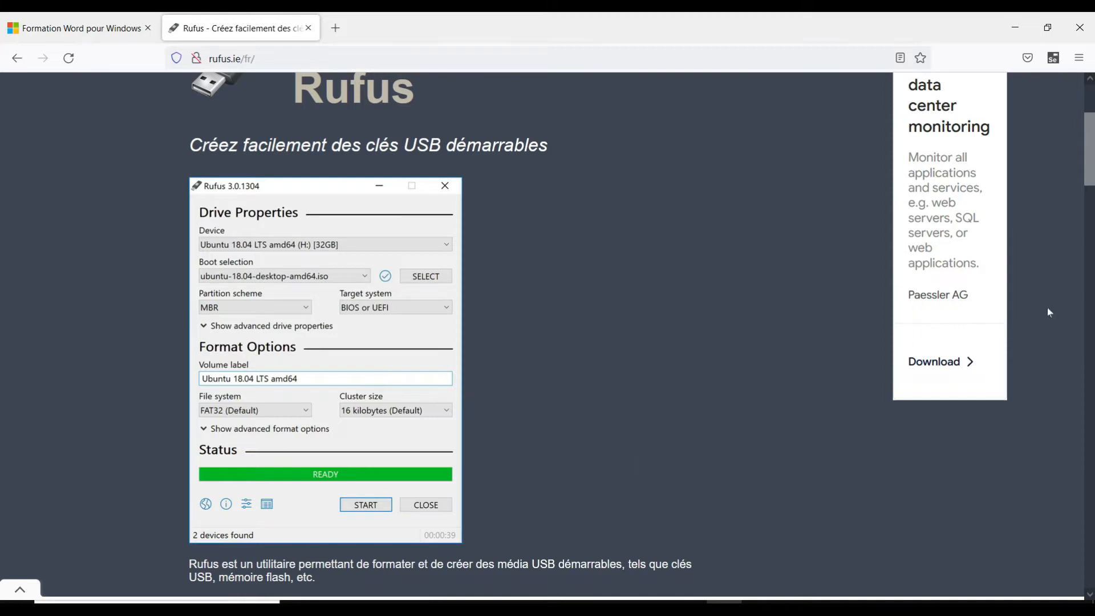
scroll(1091, 151, "down", 3)
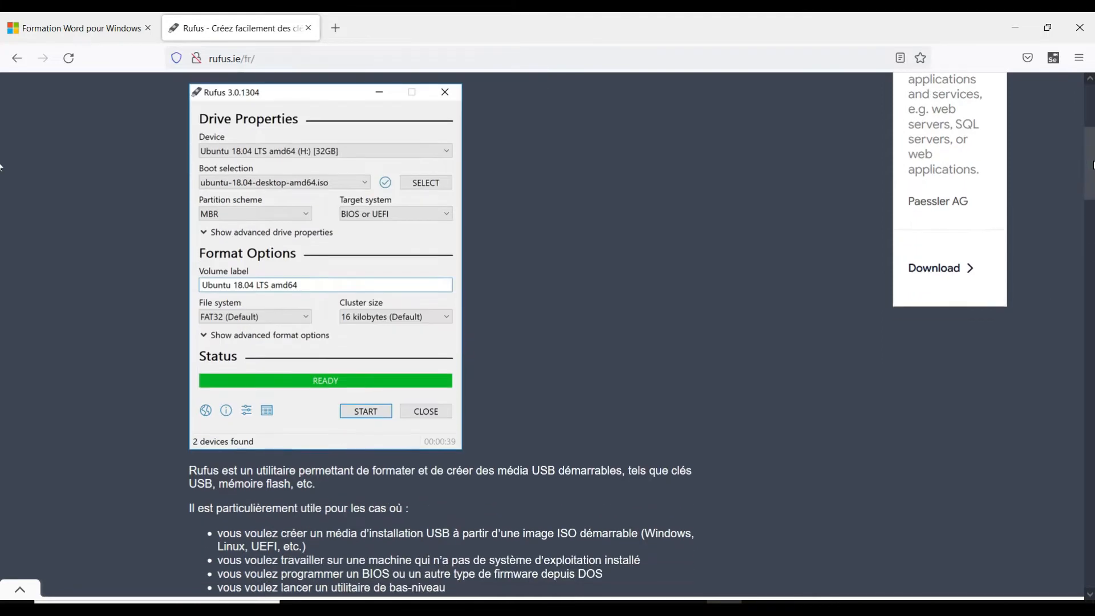
left_click_drag(1091, 207, 1091, 200)
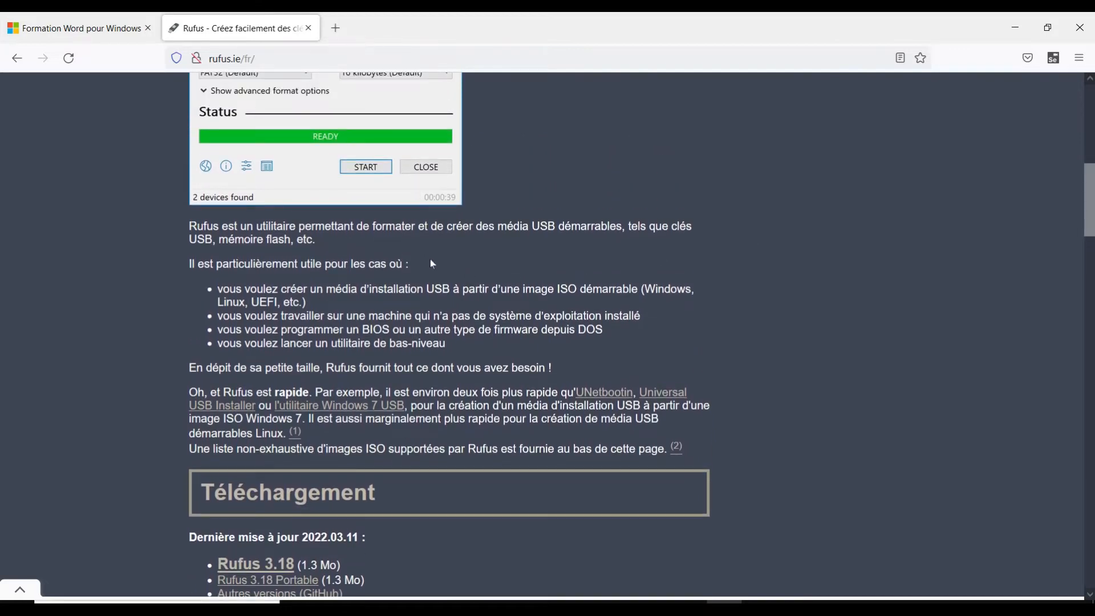
scroll(431, 263, "down", 3)
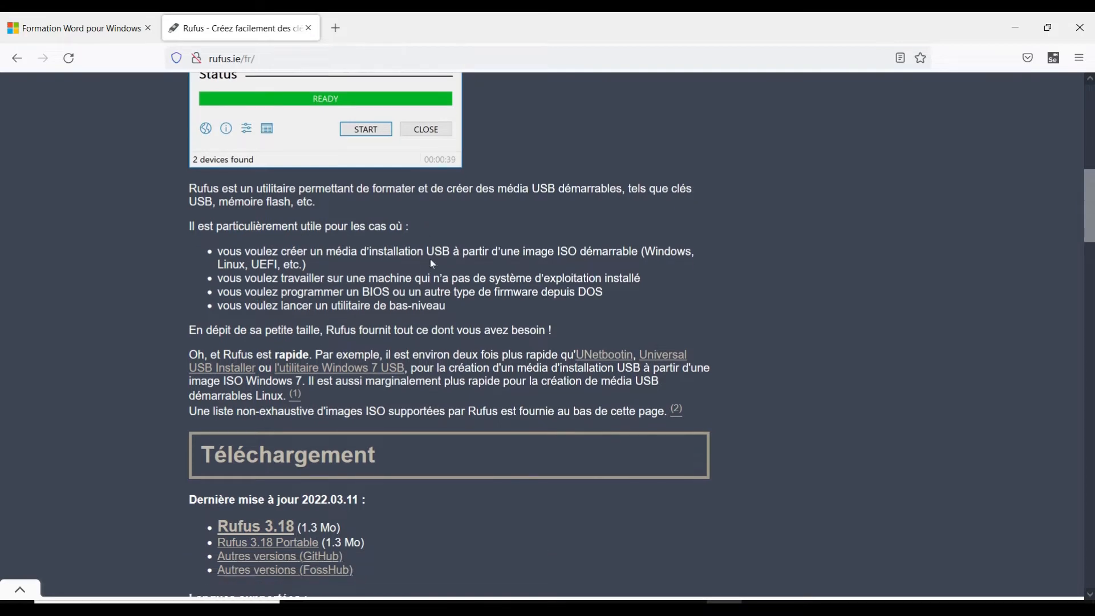
scroll(431, 263, "down", 2)
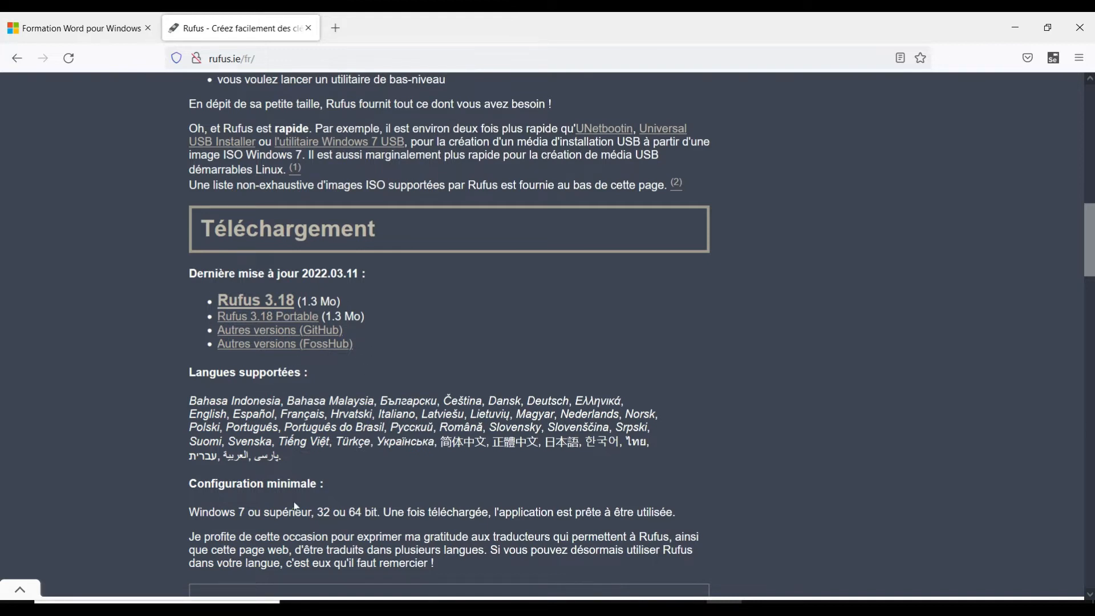
scroll(294, 505, "down", 1)
scroll(449, 334, "down", 12)
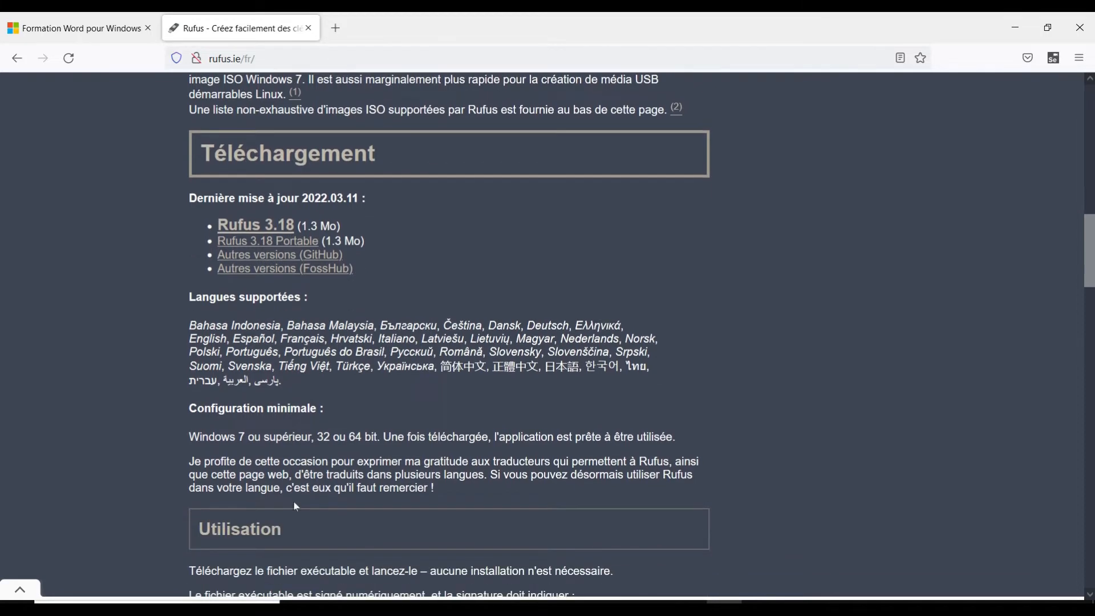
scroll(448, 335, "up", 12)
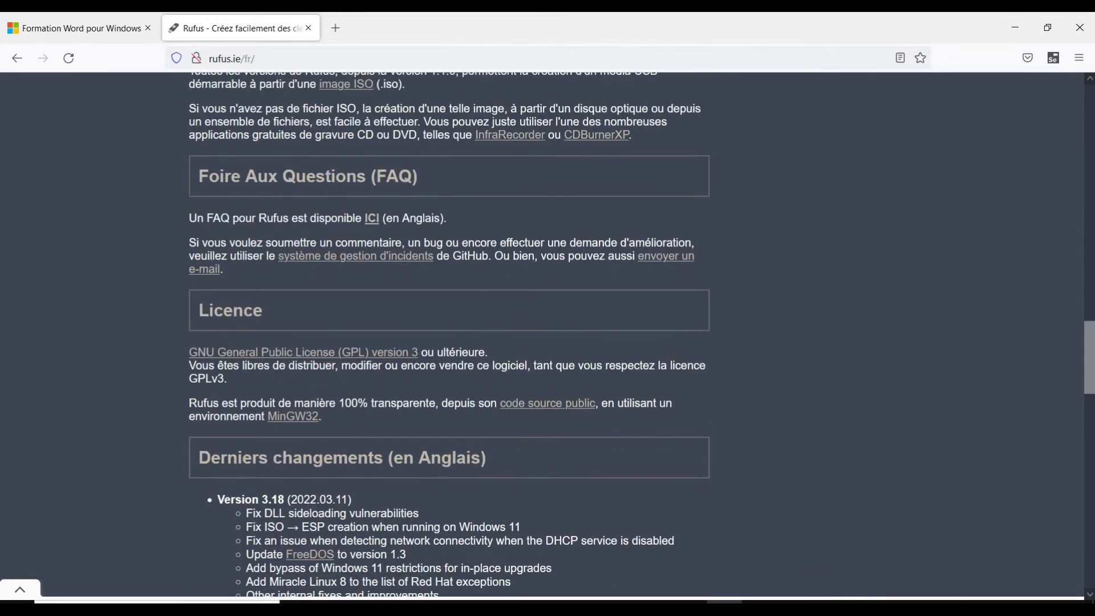
scroll(265, 492, "up", 2)
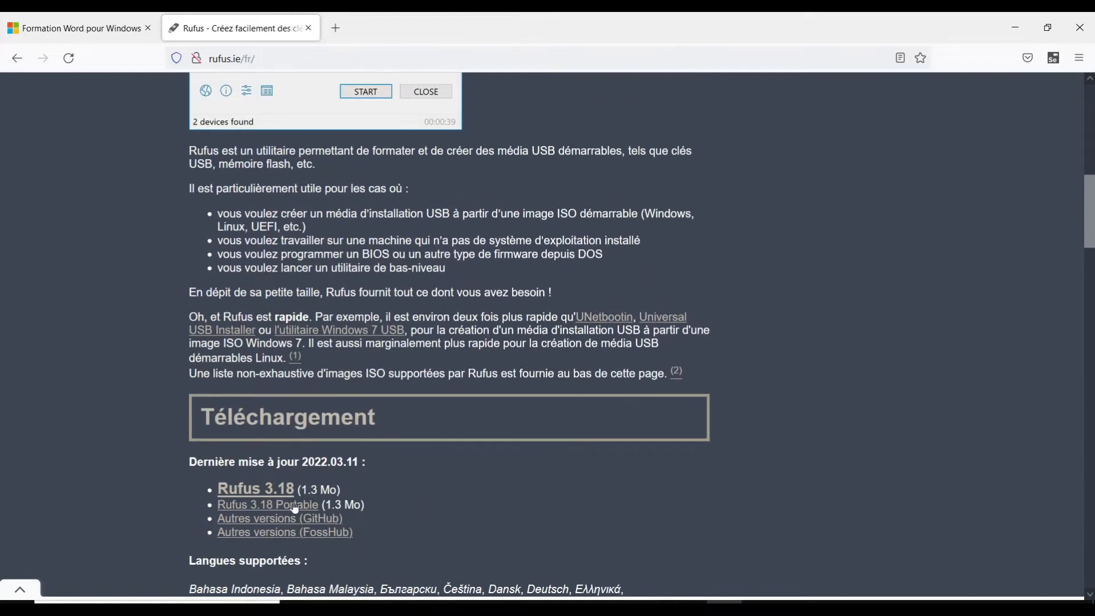
Download Rufus 3.18, dismissing the interstitial ad, and run the downloaded rufus-3.18.exe
left_click(265, 492)
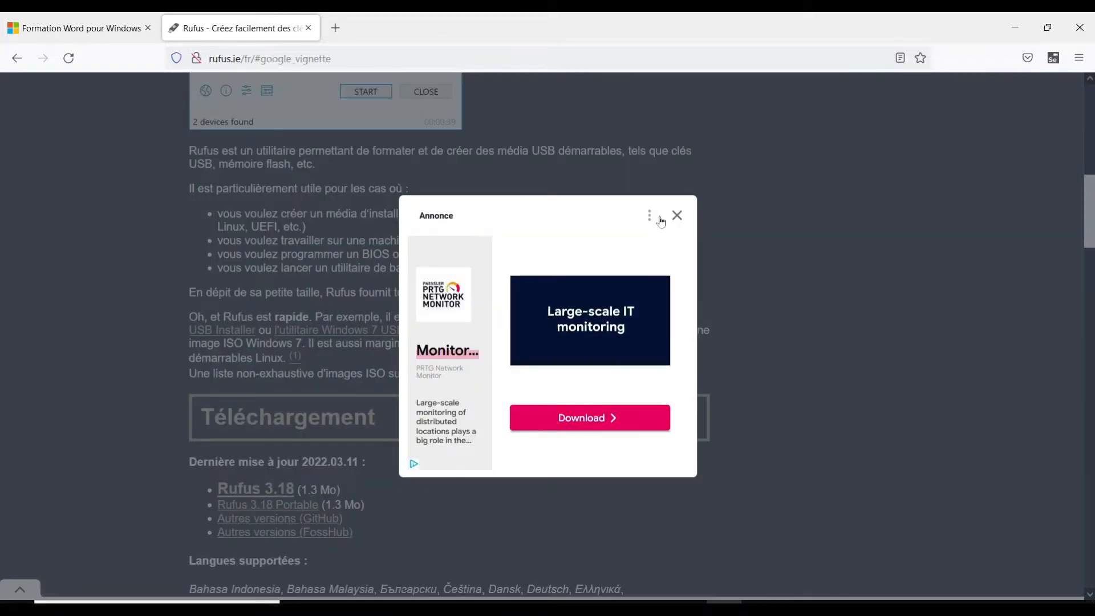
left_click(677, 214)
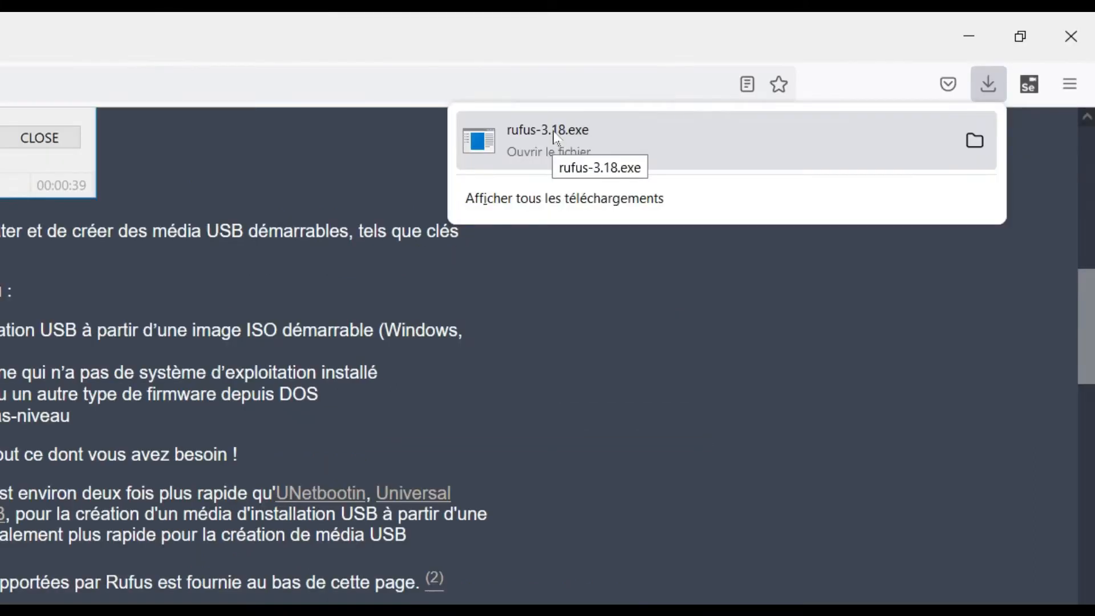
left_click(753, 92)
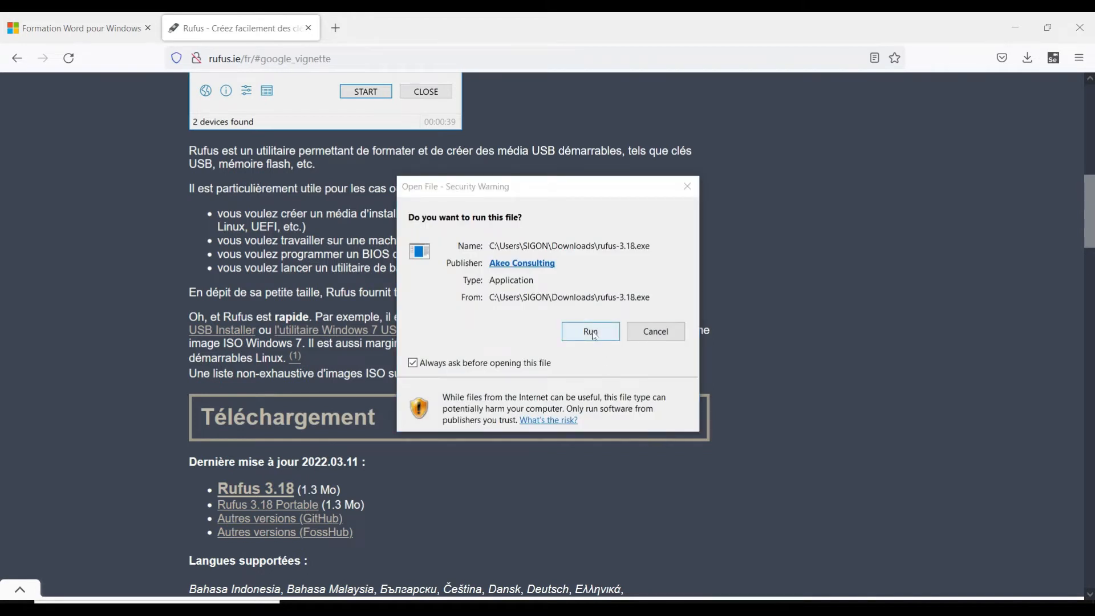
left_click(594, 336)
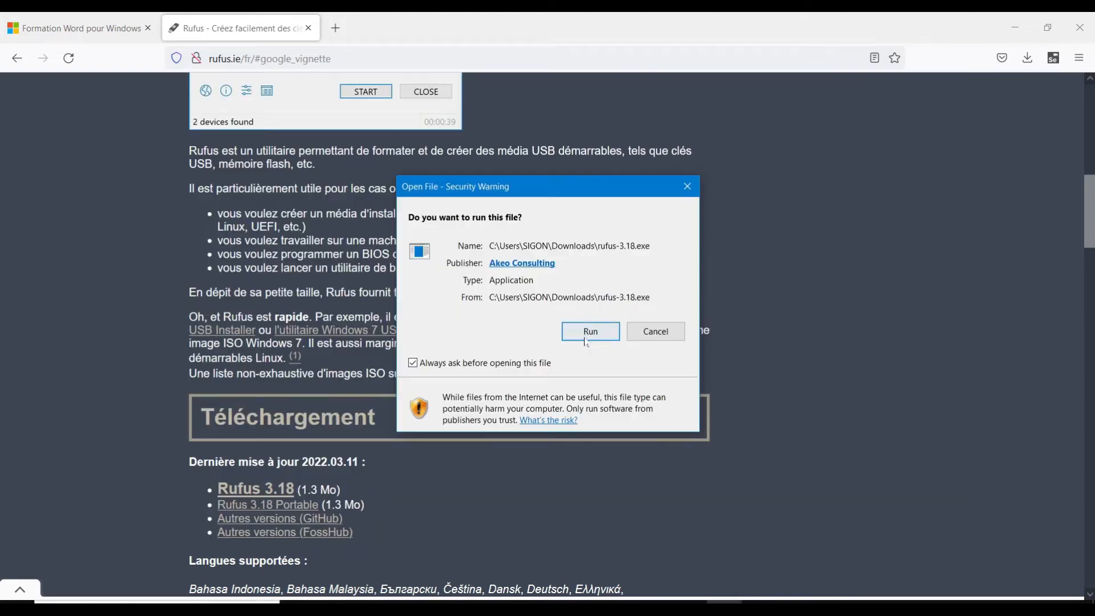
left_click(586, 341)
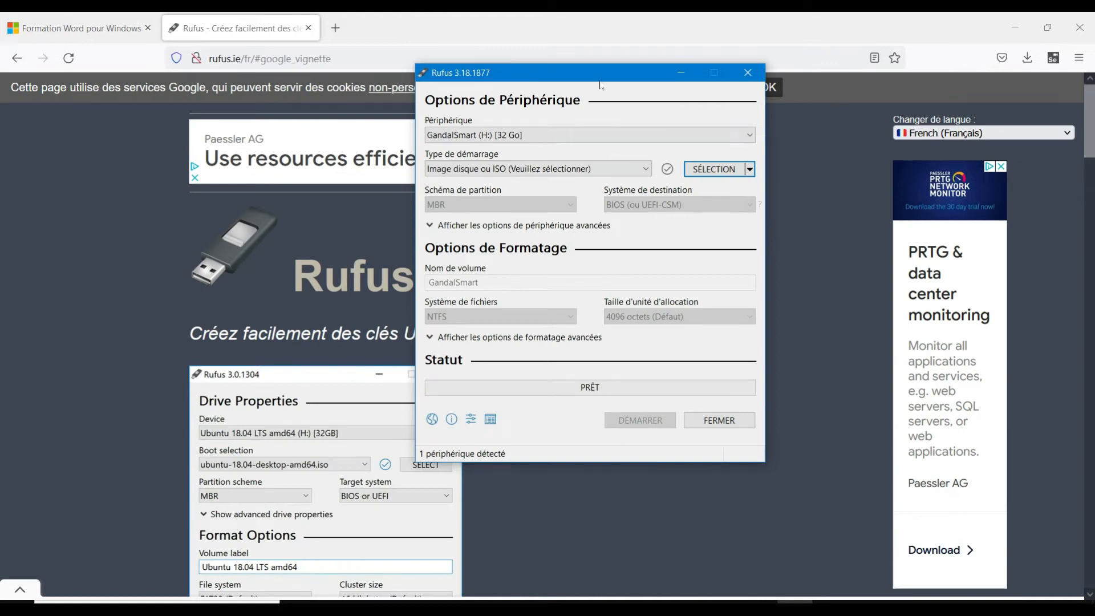
Load Windows11_InsiderPreview_Client_x64_fr-fr_22000.iso from the MES SOFWARES folder as the boot image
left_click_drag(600, 85, 559, 127)
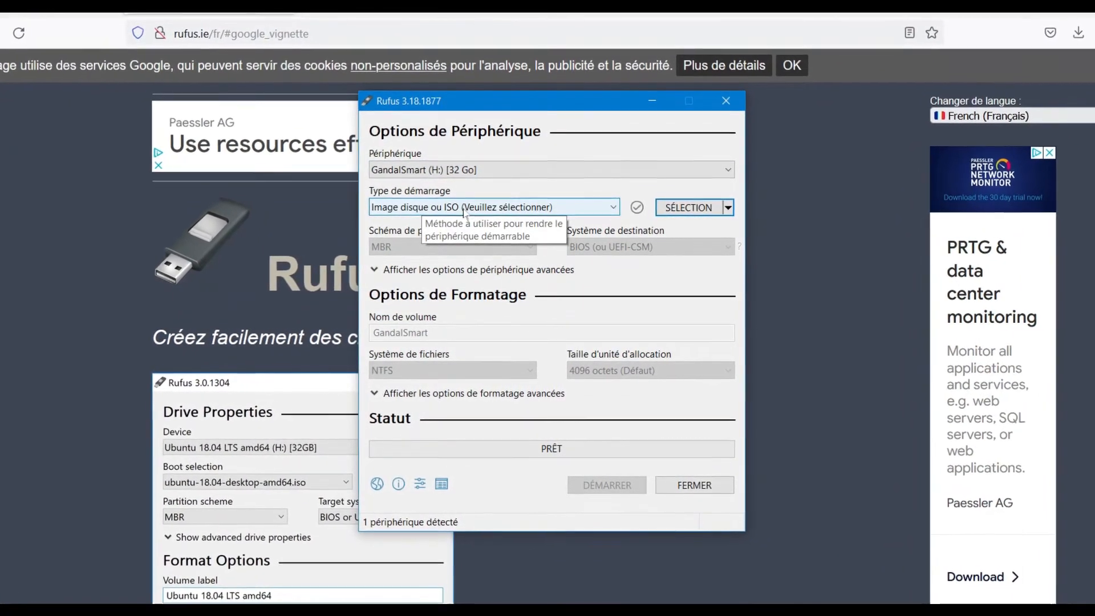
left_click(614, 206)
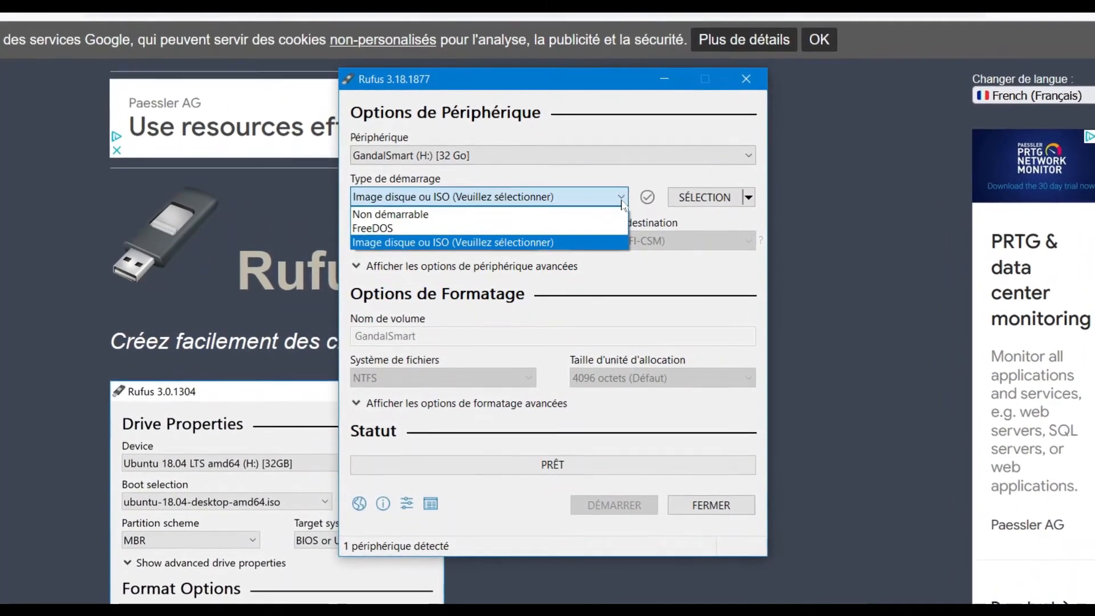
left_click(619, 204)
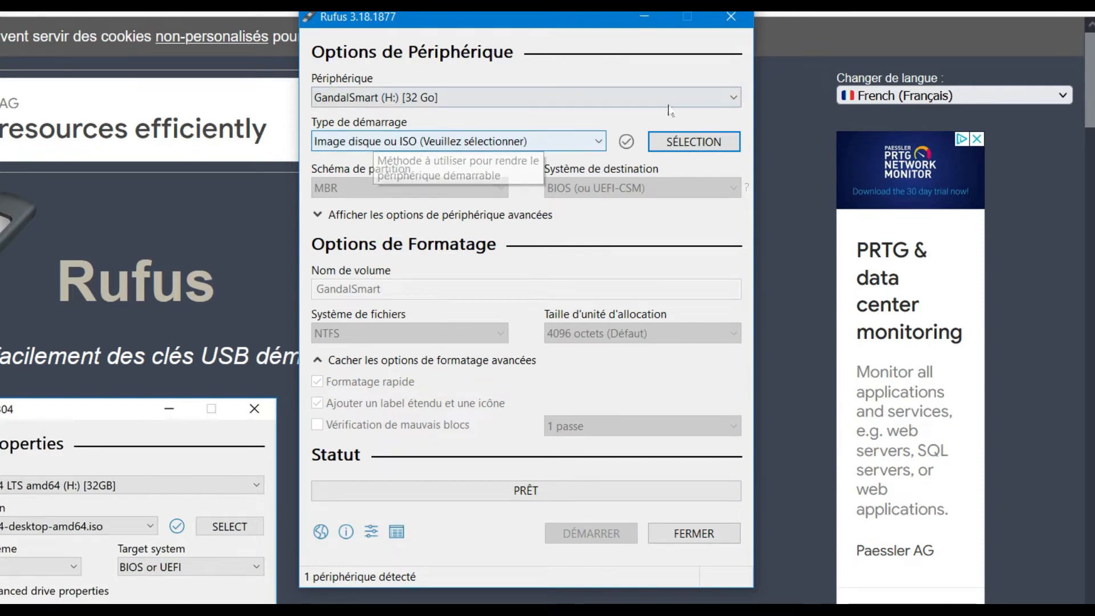
left_click(705, 142)
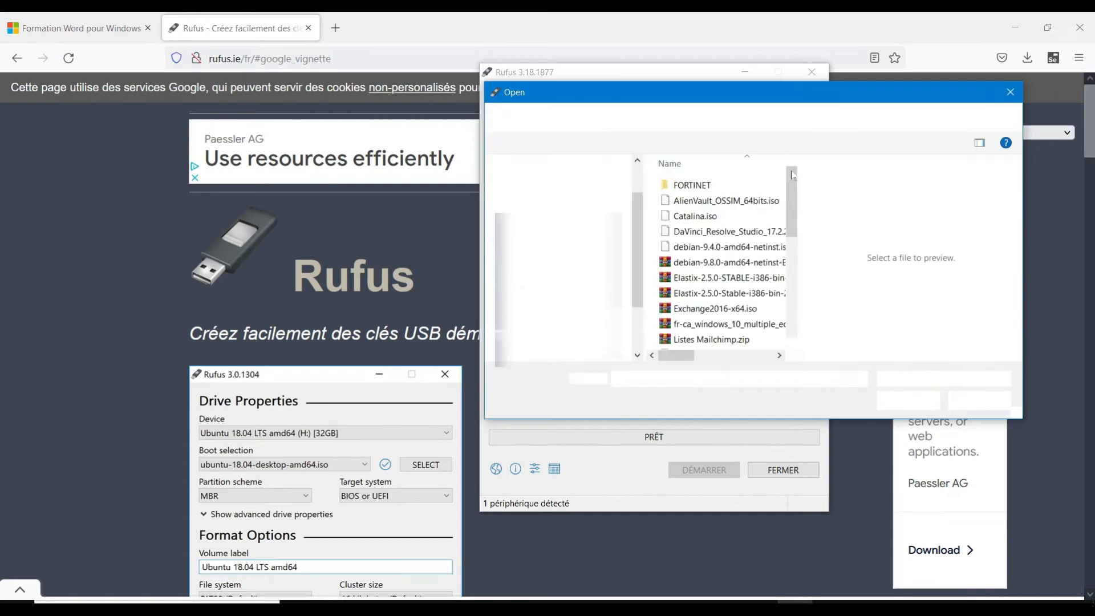
left_click_drag(794, 199, 793, 298)
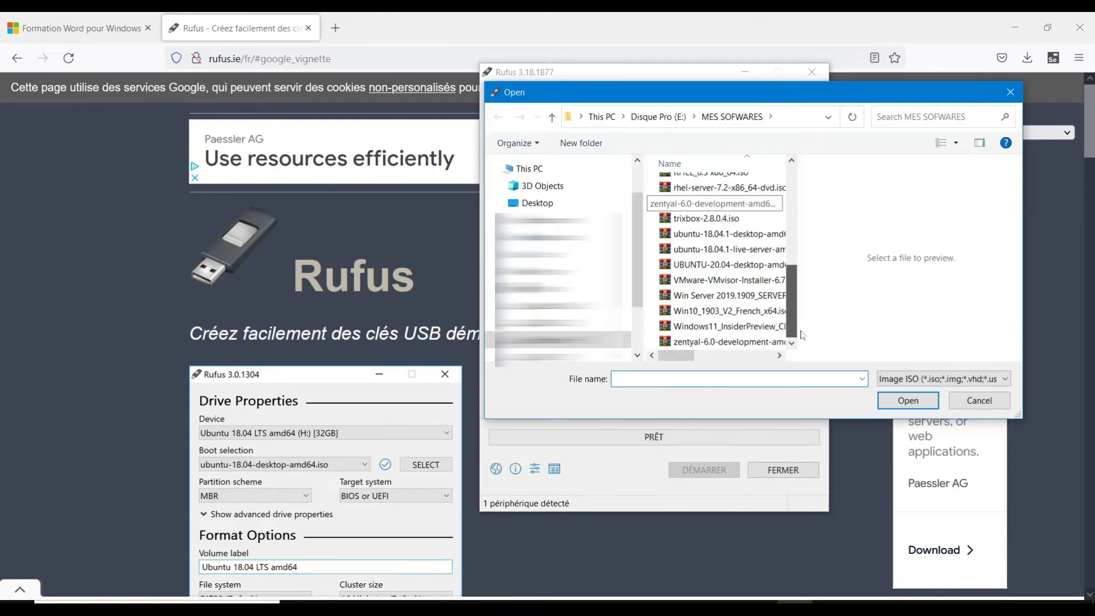
left_click(693, 328)
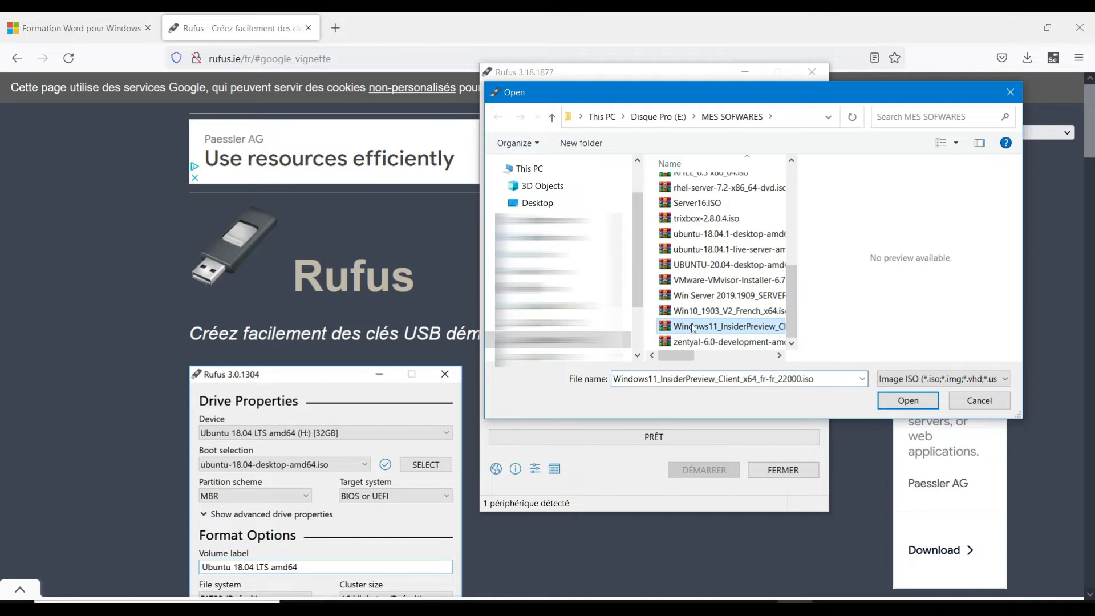
left_click(908, 401)
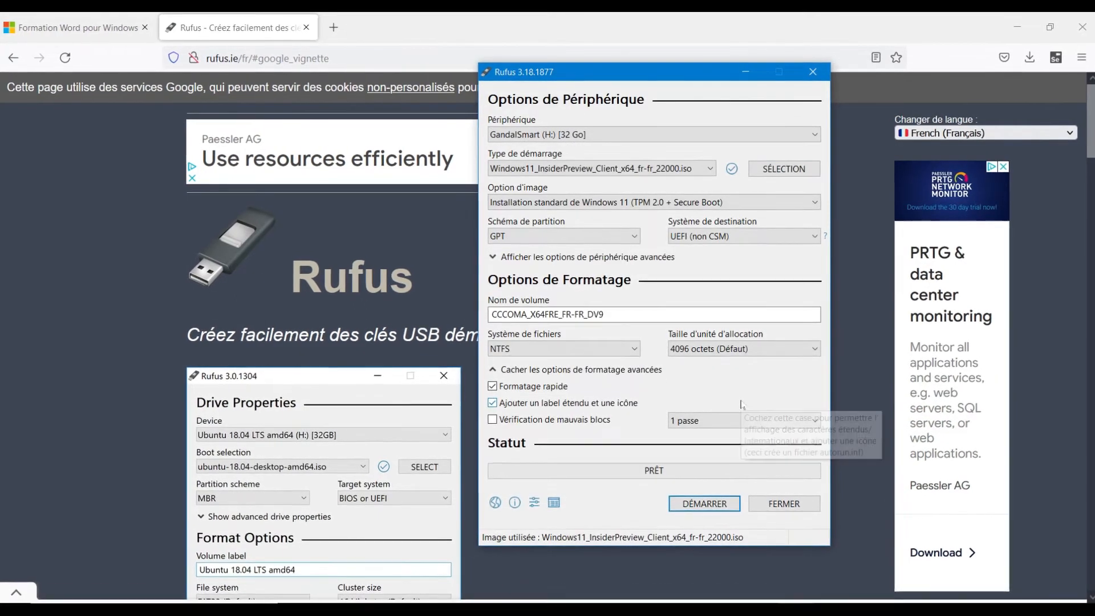
left_click_drag(648, 76, 572, 90)
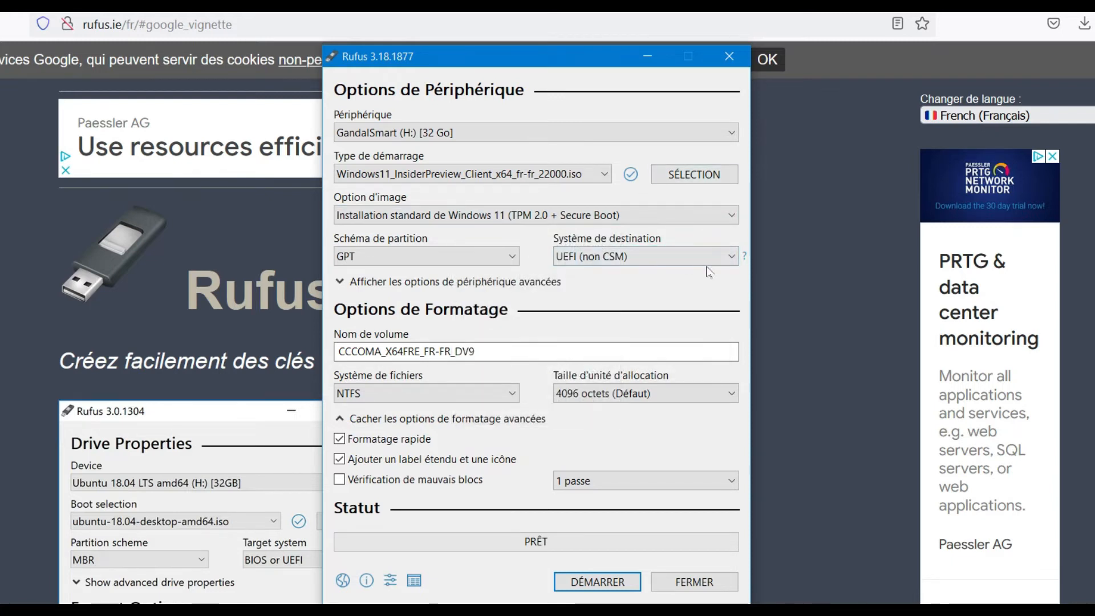
left_click(732, 258)
left_click(734, 259)
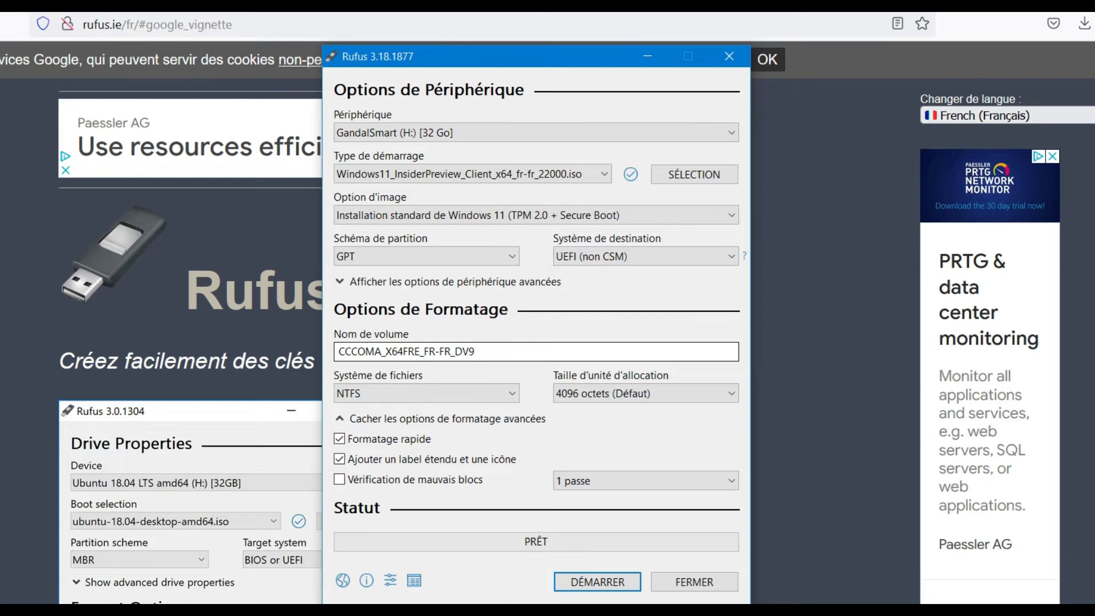
Change the volume name of the USB drive to Win11_X64FRE_FR
left_click_drag(382, 351, 339, 351)
type("Win11")
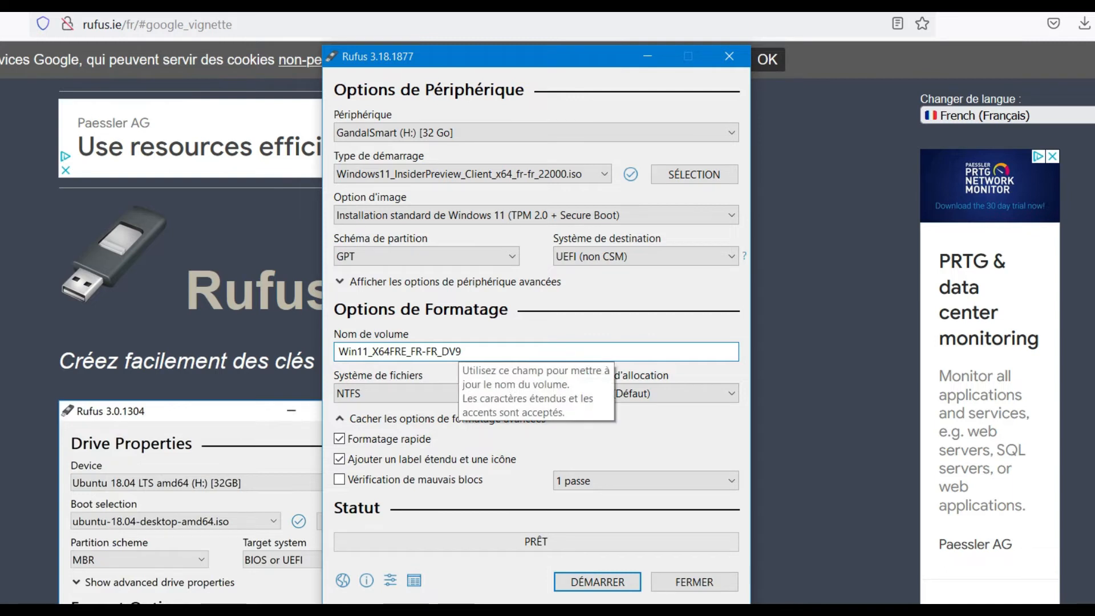
left_click(438, 351)
key("BackSpace")
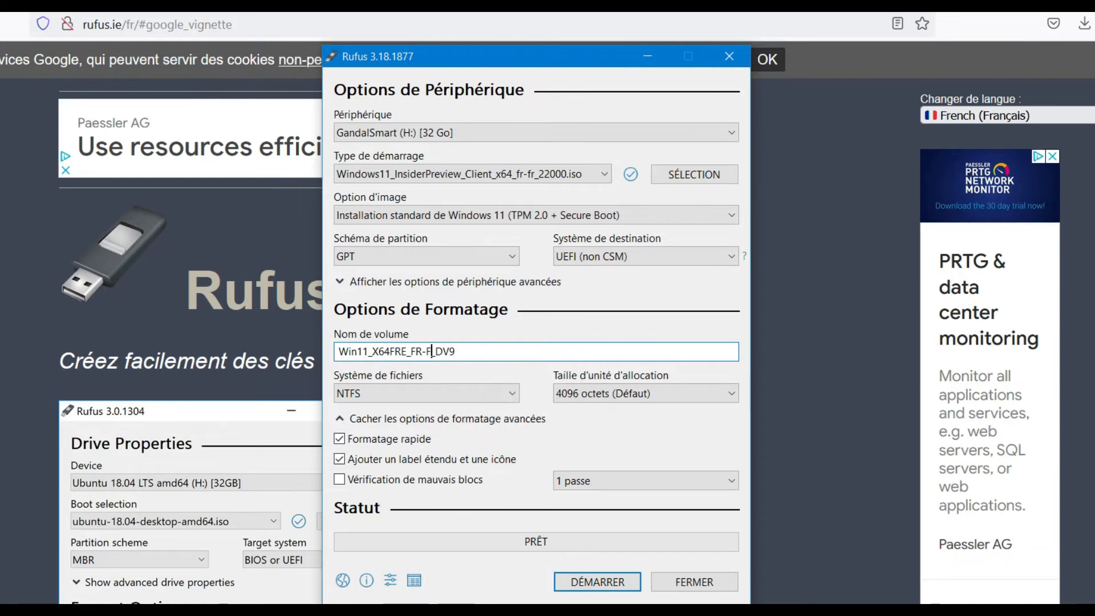
key("End")
key("BackSpace")
key("BackSpace")
key("BackSpace")
key("BackSpace")
key("BackSpace")
Start creating the bootable USB drive and confirm erasing all data on the GandalSmart (H:) volume
left_click_drag(544, 63, 494, 50)
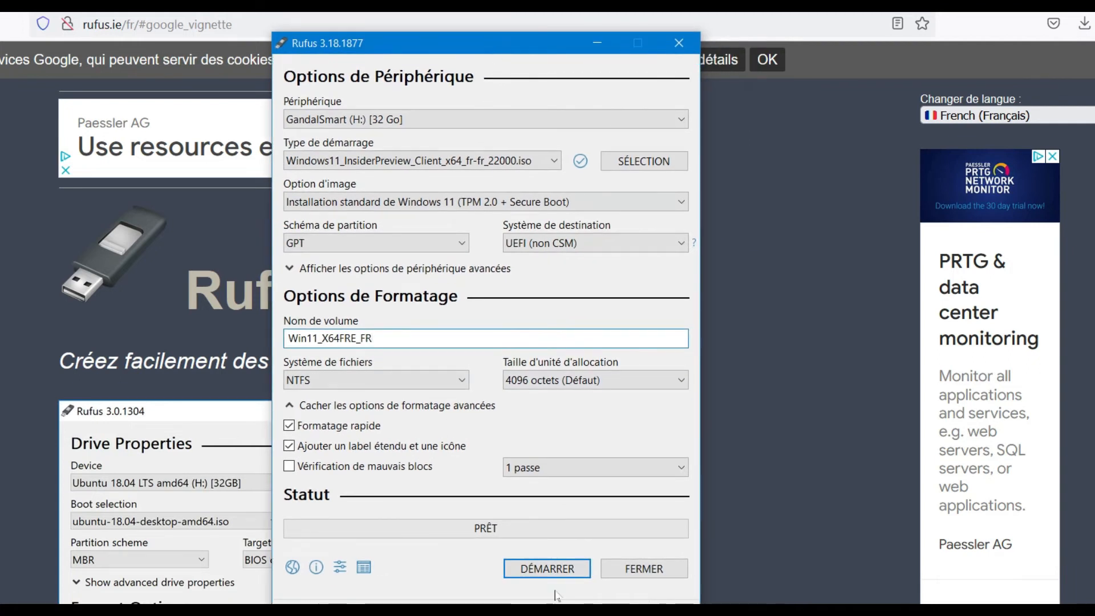
left_click(534, 573)
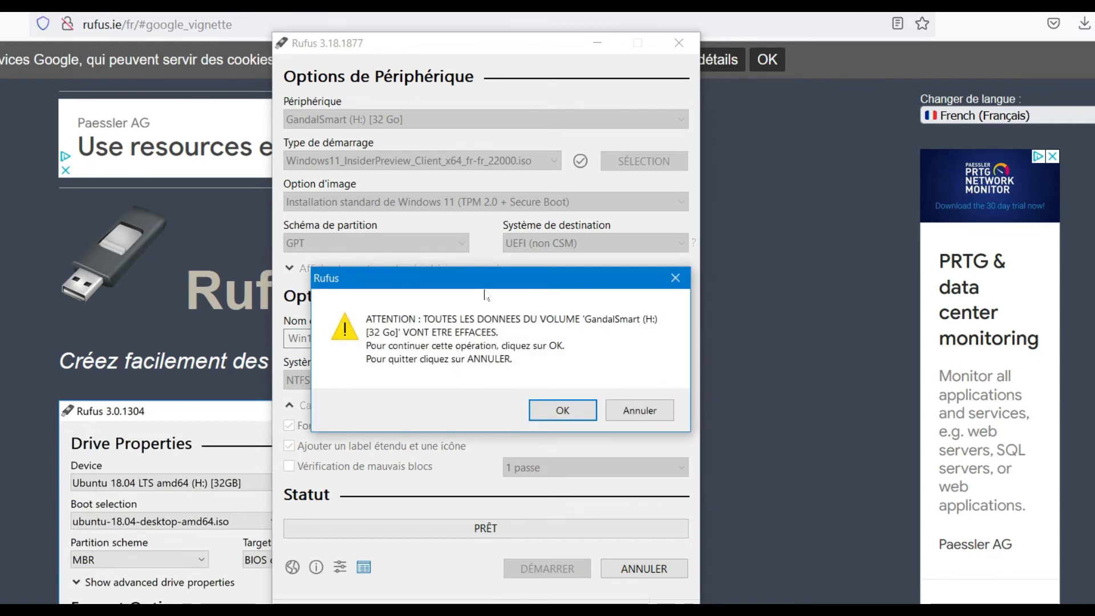
left_click_drag(484, 290, 536, 329)
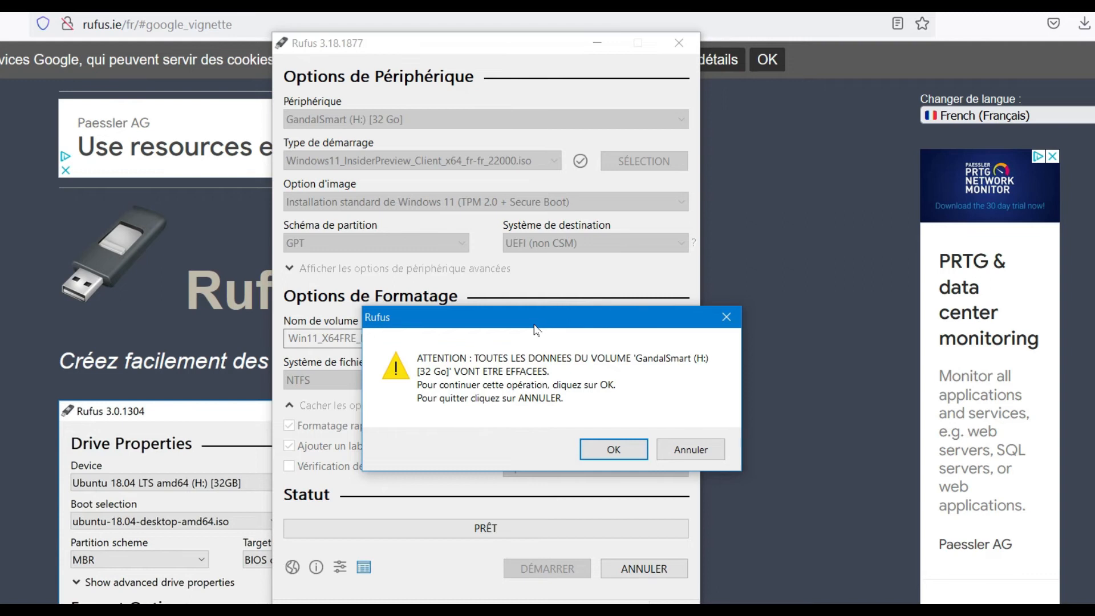
left_click(614, 450)
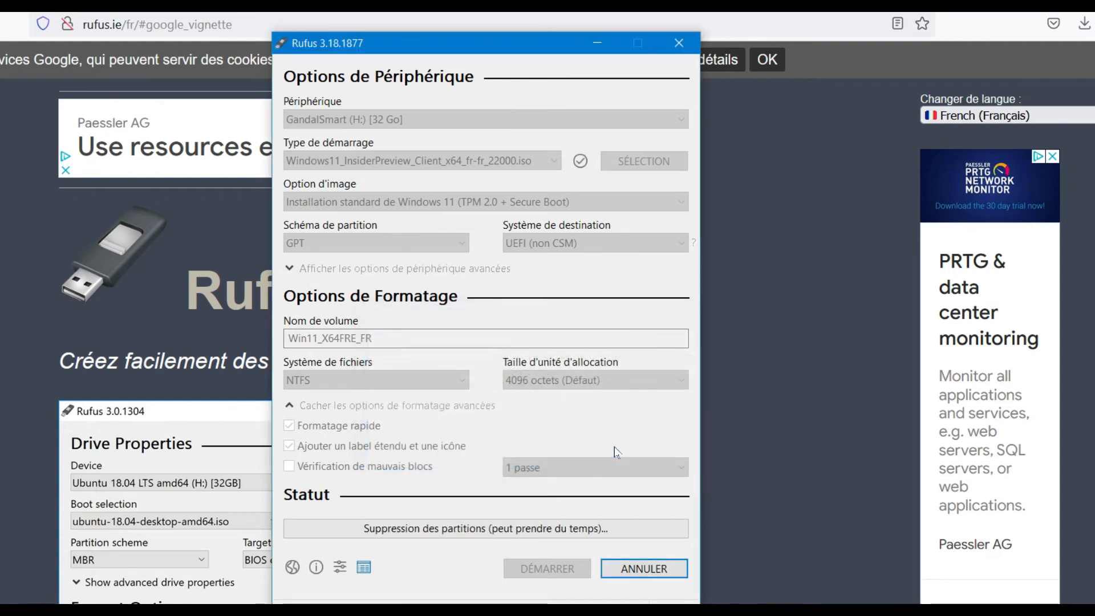